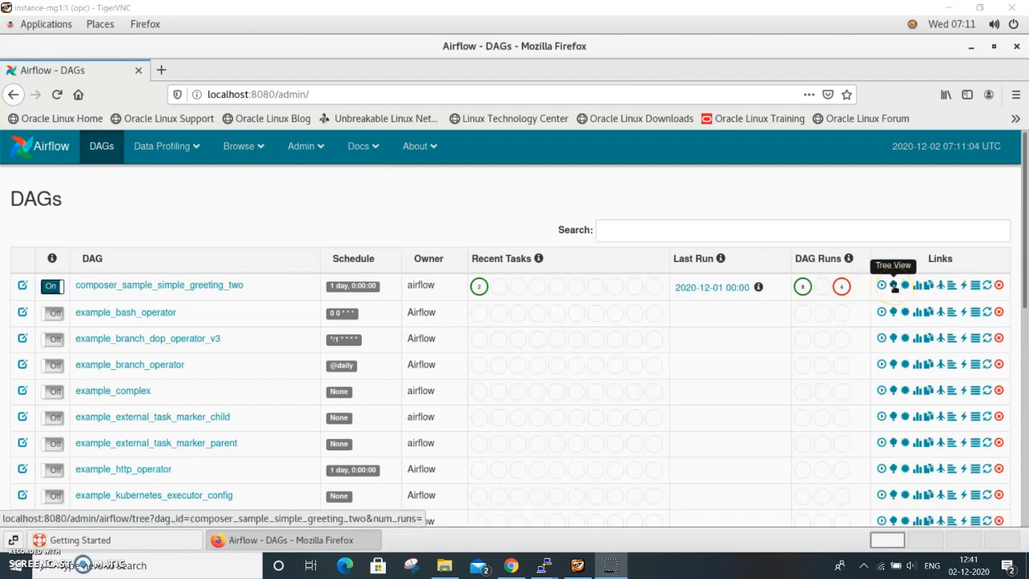
# Examine the composer_sample_simple_greeting_two DAG's runs in the tree view and its hello and extr tasks in the graph view.
pyautogui.click(918, 286)
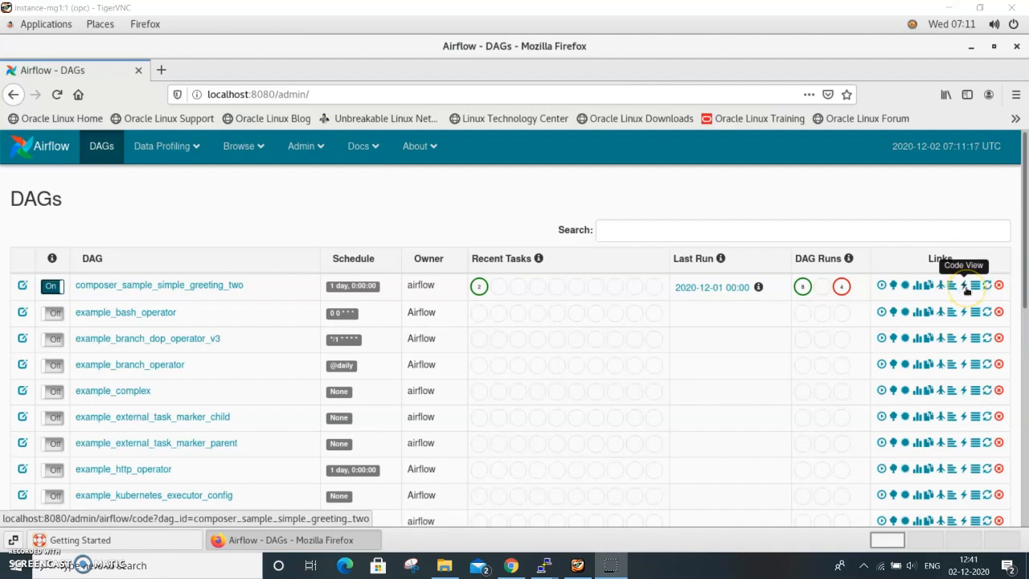
pyautogui.click(164, 288)
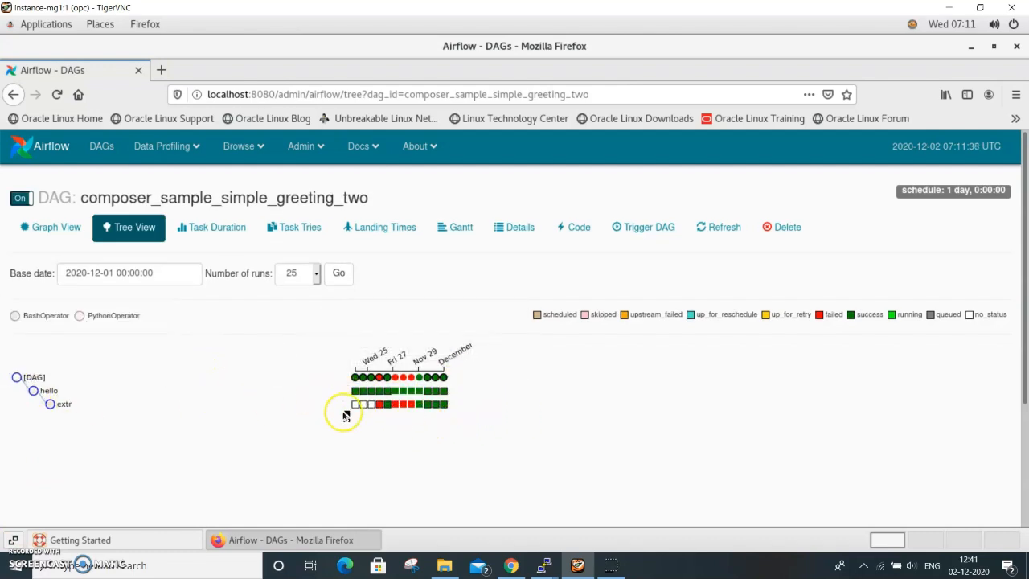
pyautogui.click(70, 231)
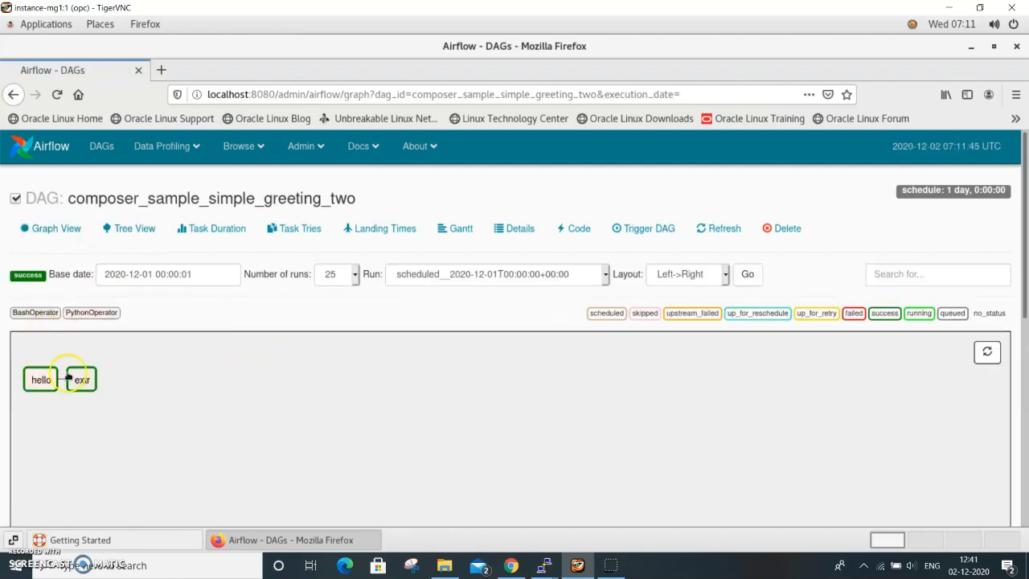
pyautogui.moveTo(41, 382)
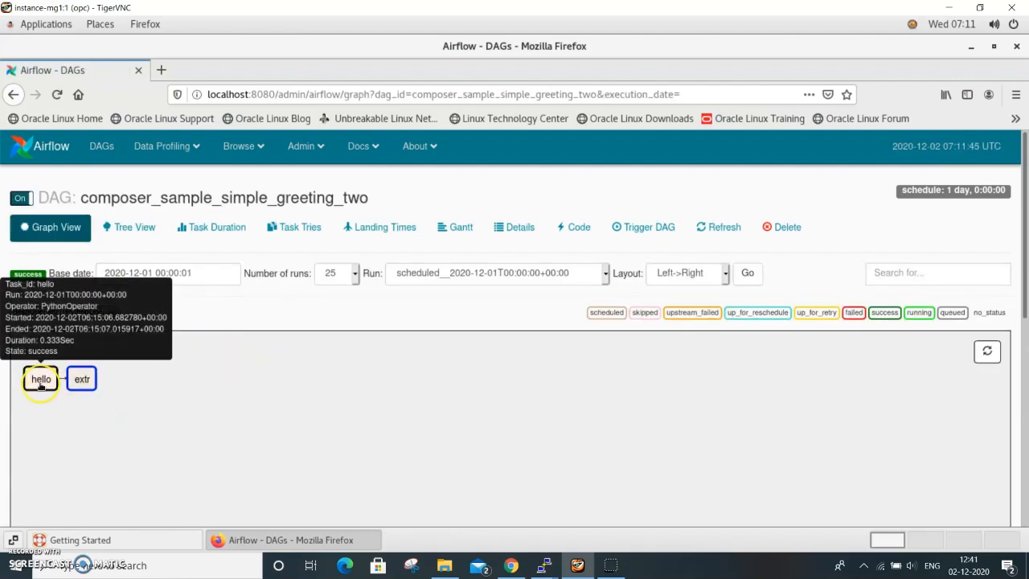
pyautogui.moveTo(92, 386)
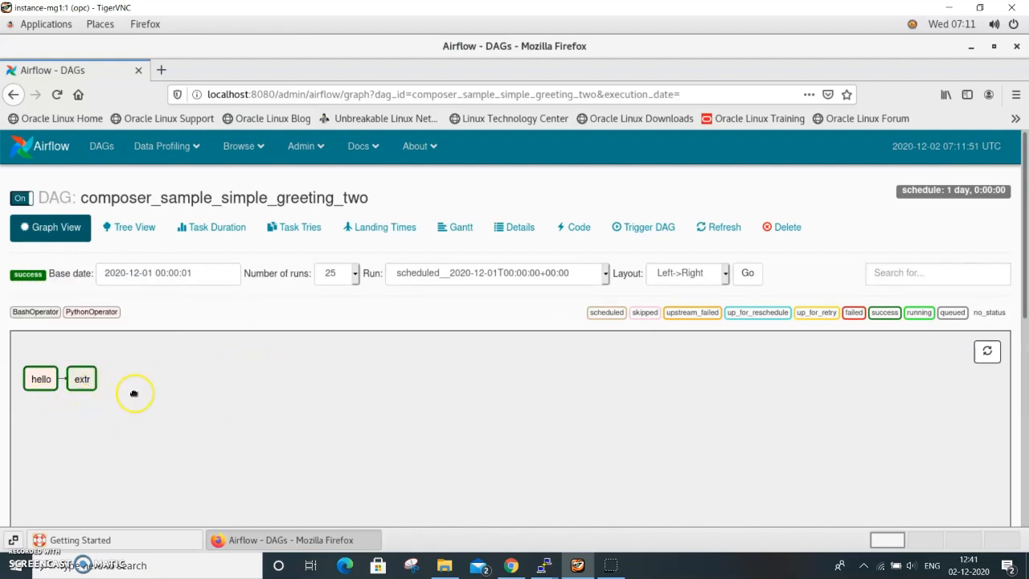
pyautogui.click(137, 230)
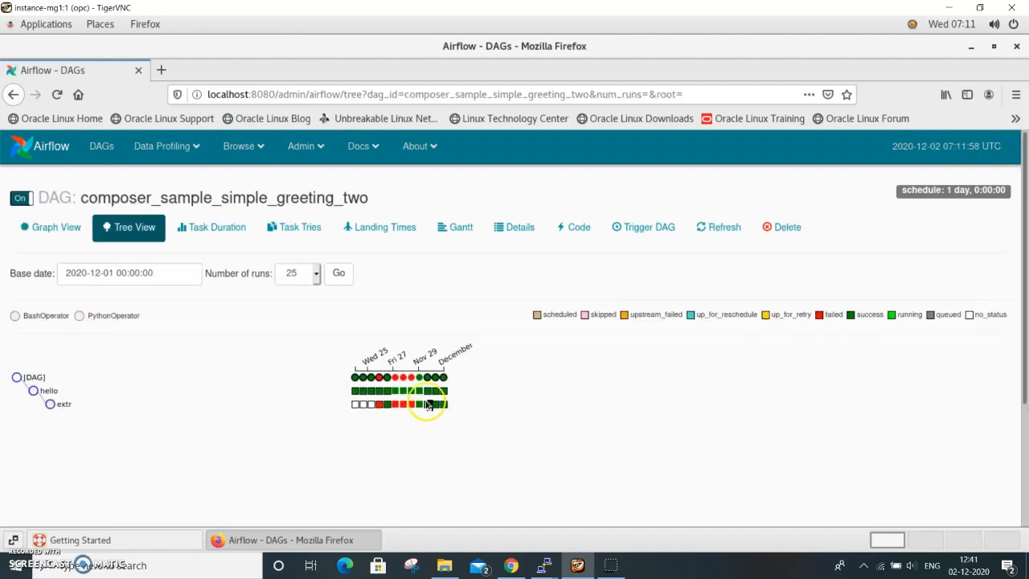
pyautogui.moveTo(441, 406)
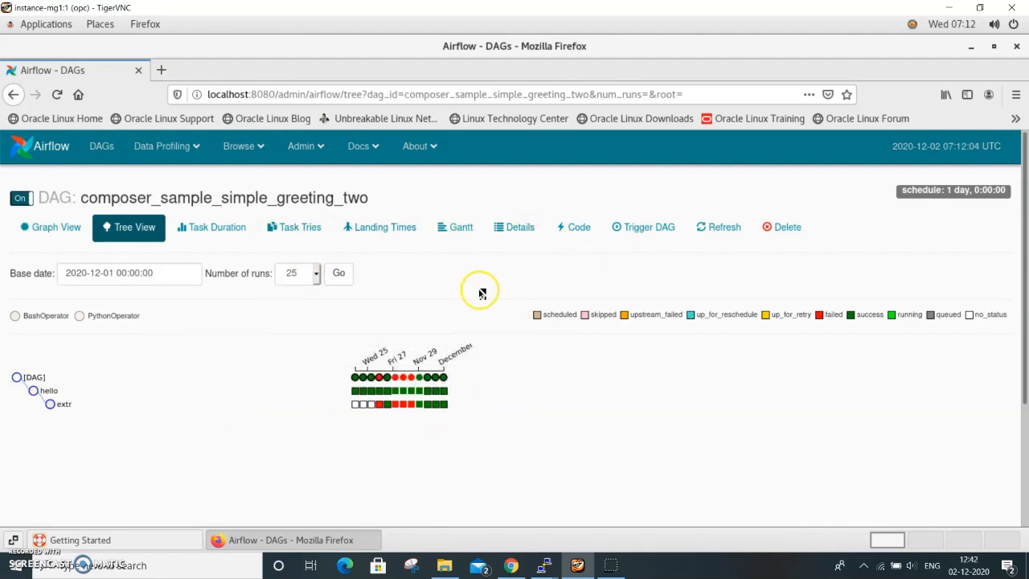
# Review the source code of the composer_sample_simple_greeting_two DAG, including its imports, default arguments and schedule definition.
pyautogui.click(574, 228)
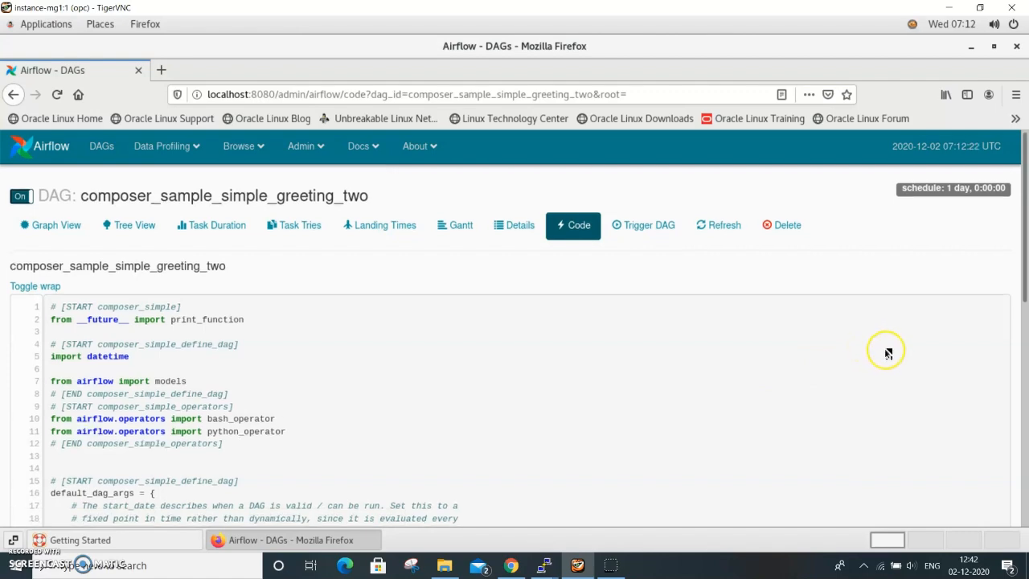
pyautogui.scroll(-3, 885, 349)
pyautogui.scroll(-8, 700, 334)
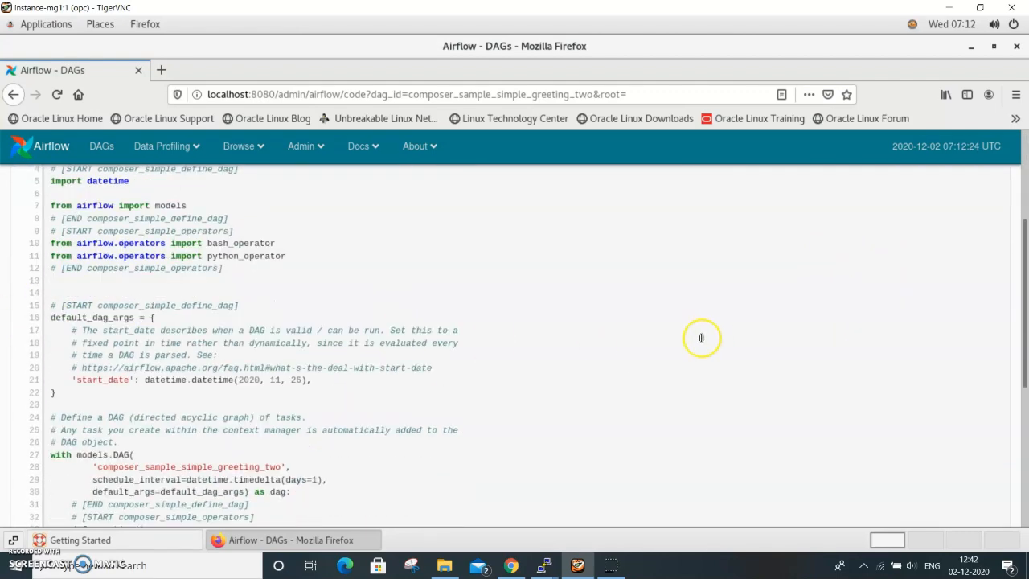
pyautogui.scroll(10, 791, 322)
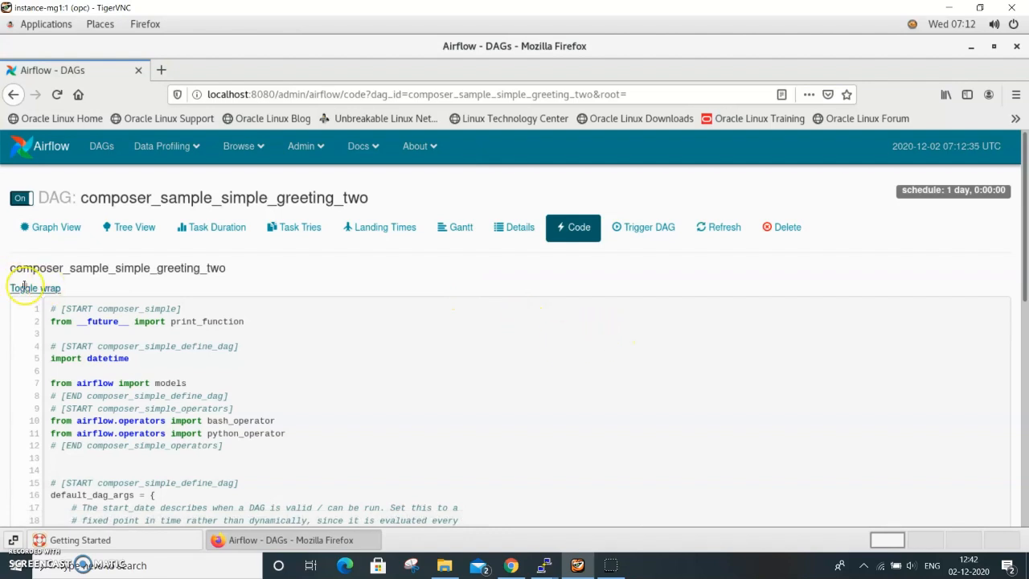
# Return to the DAG list and look through the event logs recorded for composer_sample_simple_greeting_two.
pyautogui.click(103, 145)
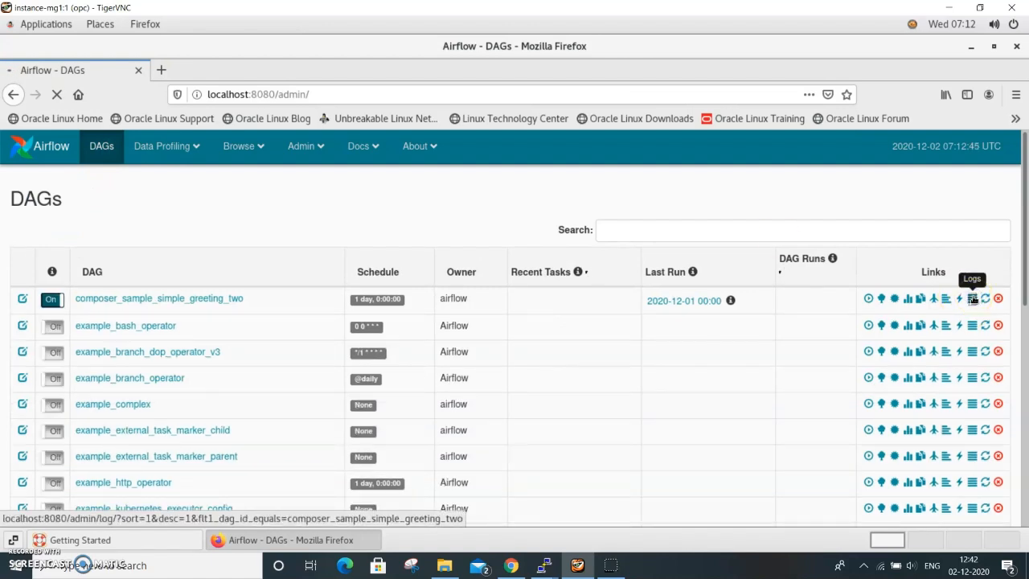
pyautogui.click(973, 299)
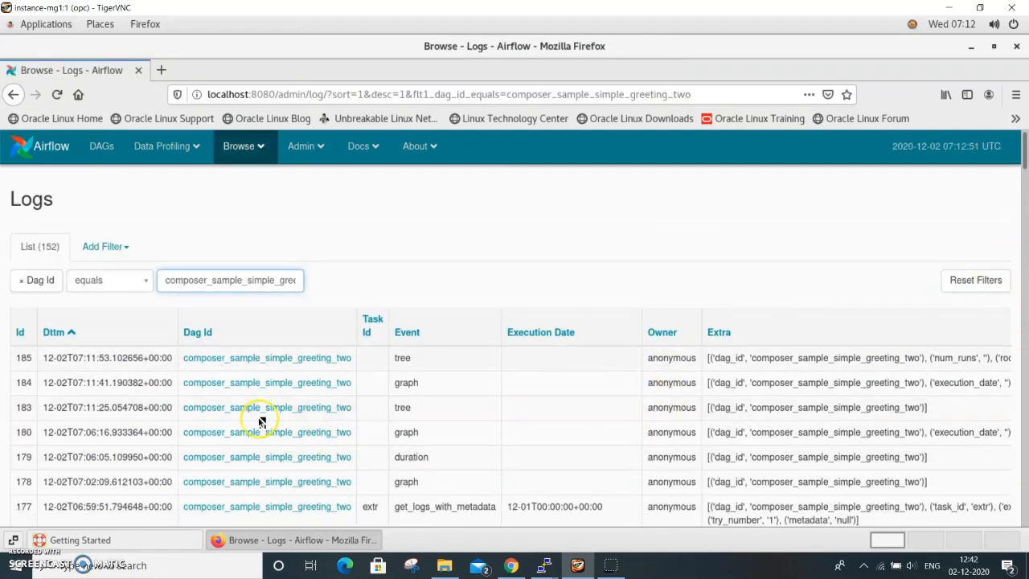
pyautogui.scroll(-3, 273, 426)
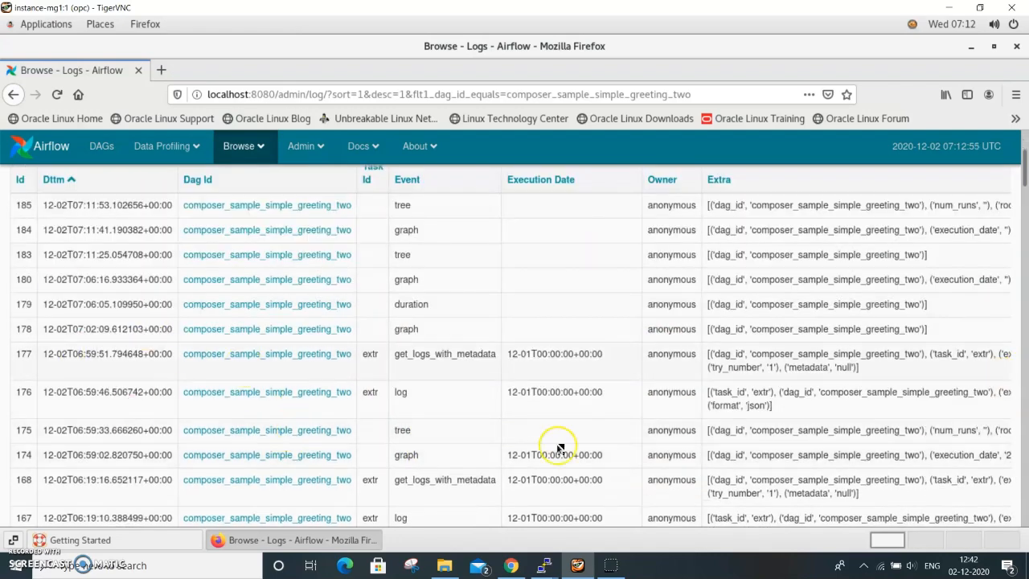
pyautogui.scroll(2, 314, 239)
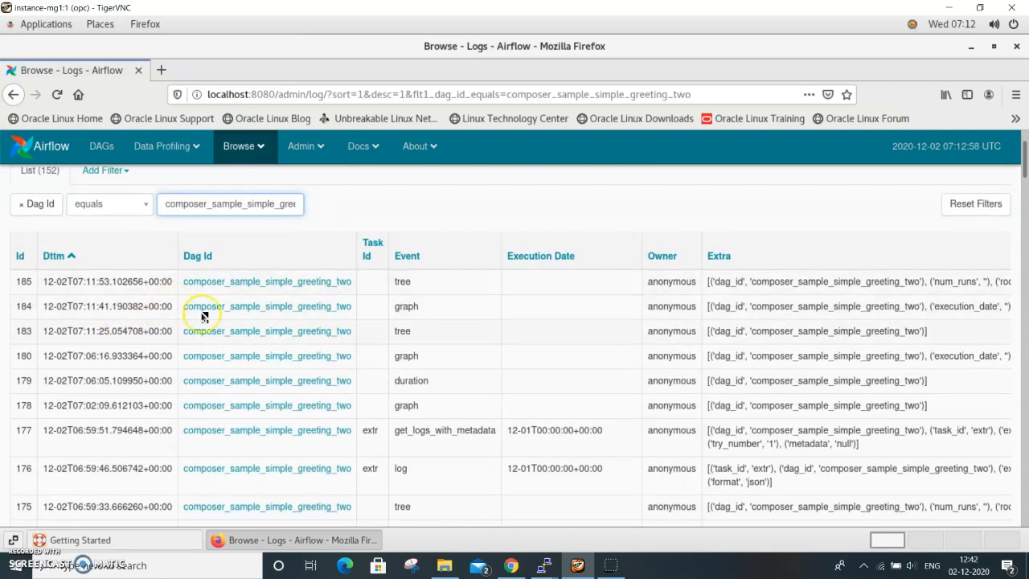
# Open the greeting DAG's graph from its latest log entry and read the extr task's log for the 2020-12-01 run.
pyautogui.click(260, 282)
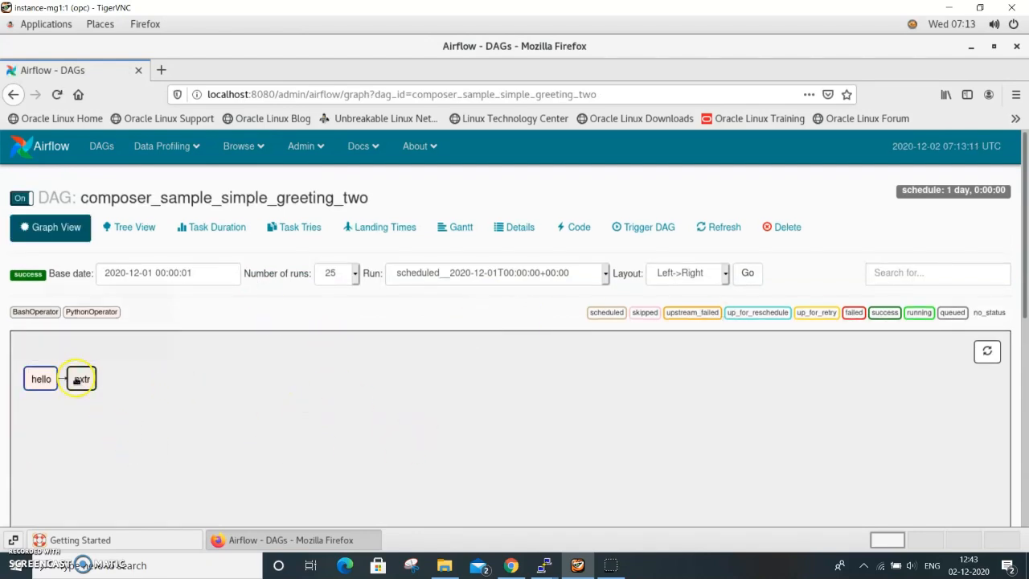
pyautogui.click(78, 380)
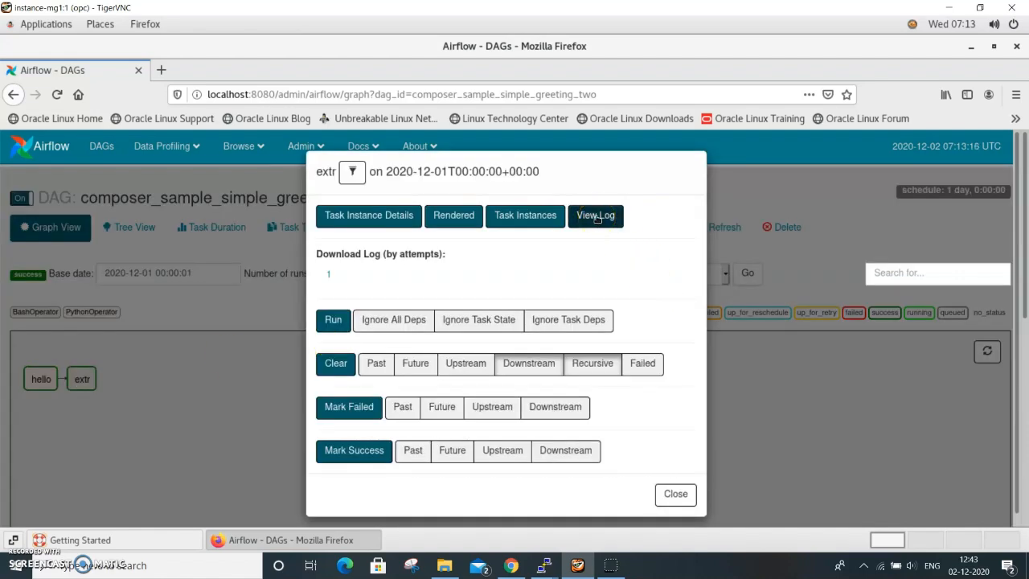
pyautogui.click(599, 223)
pyautogui.click(599, 223)
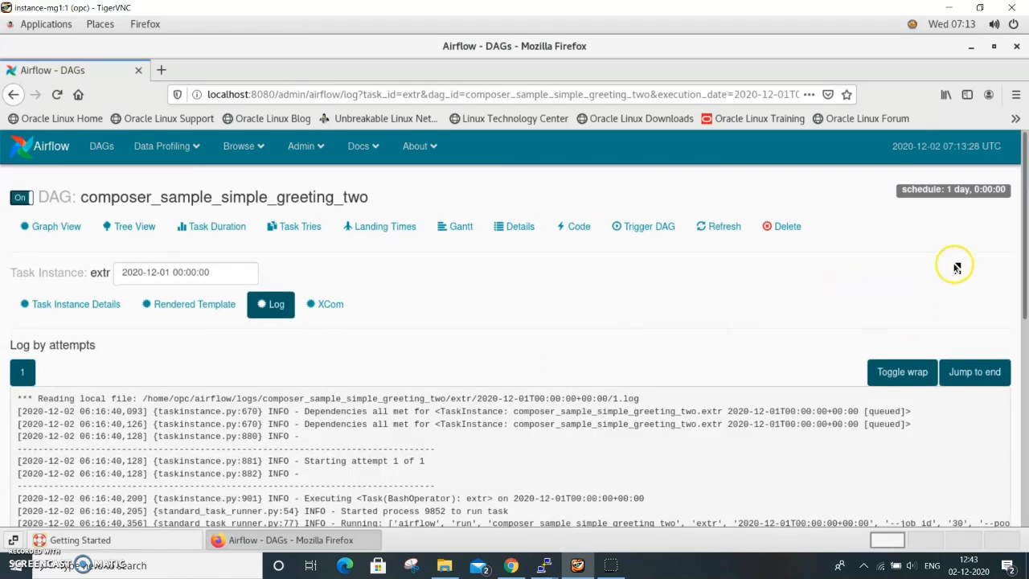
pyautogui.scroll(-3, 964, 257)
pyautogui.click(973, 241)
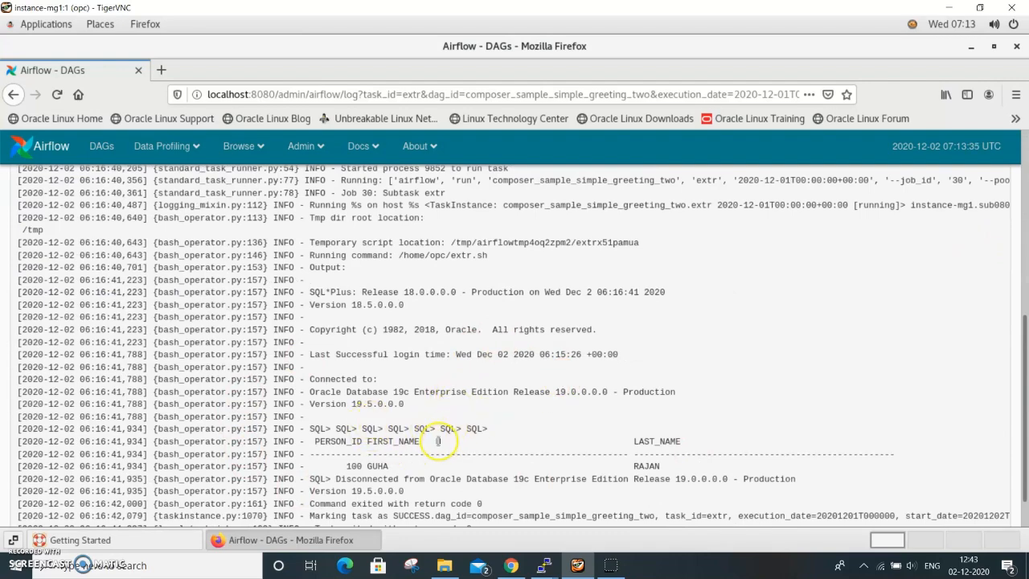
pyautogui.scroll(8, 1020, 384)
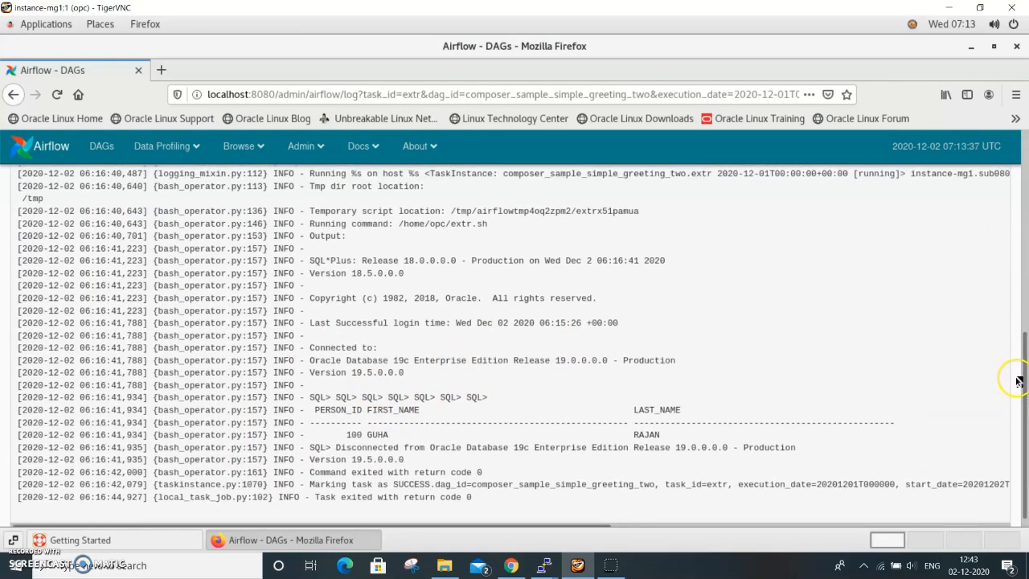
pyautogui.scroll(-3, 997, 371)
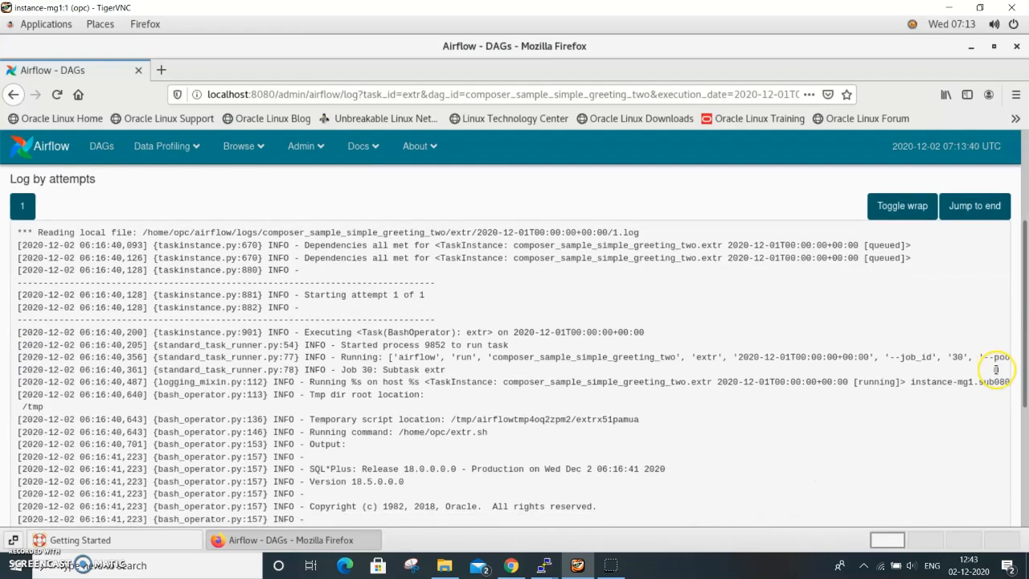
pyautogui.scroll(3, 997, 371)
# Reopen composer_sample_simple_greeting_two from the DAG list and inspect its hello and extr tasks in the graph view.
pyautogui.click(101, 147)
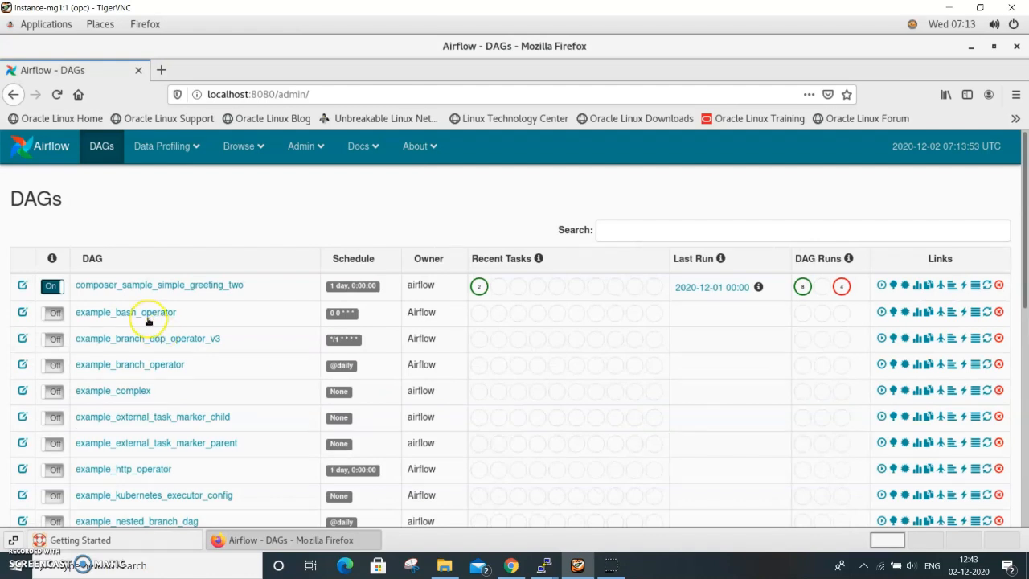
pyautogui.click(207, 287)
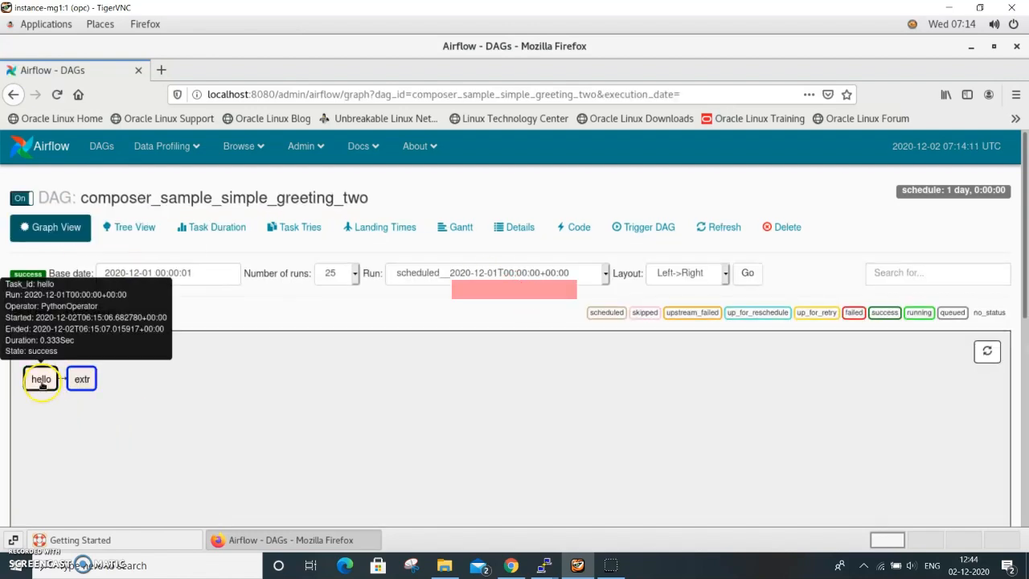
pyautogui.moveTo(86, 390)
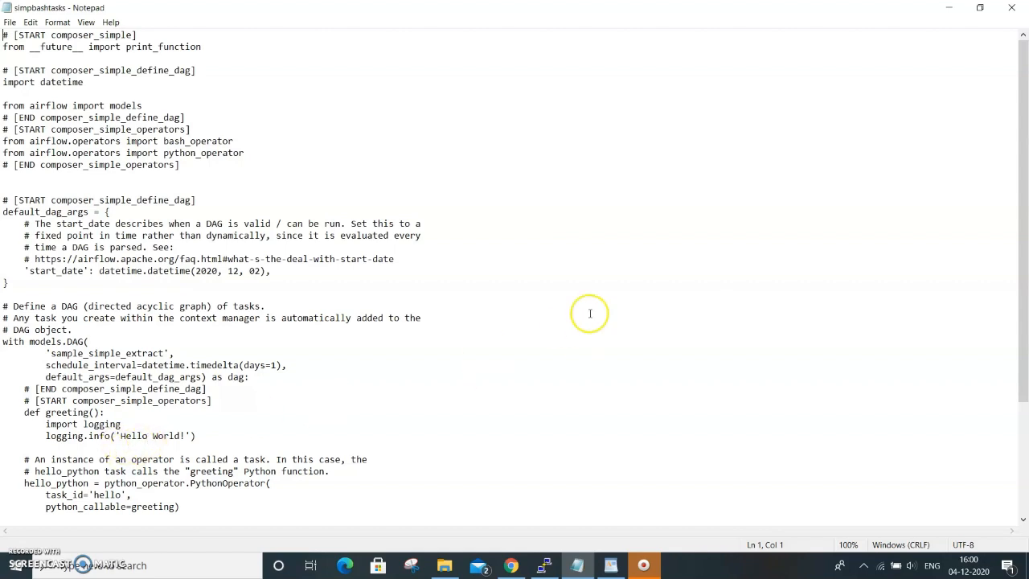
# In the simpbashtasks file, change "goodbye" to "extract" in the comment above the ex_bash operator.
pyautogui.scroll(-1, 590, 315)
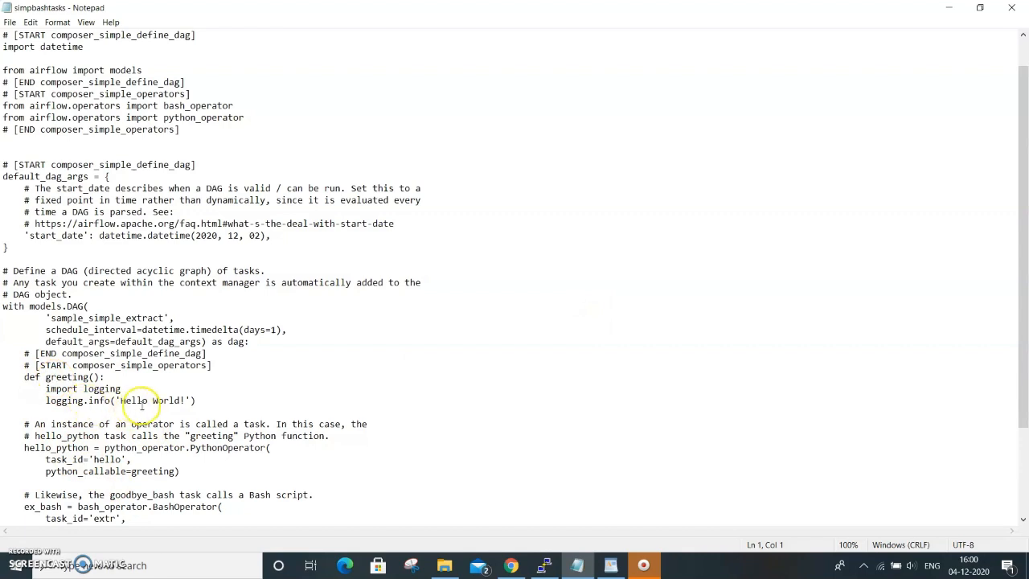
pyautogui.scroll(-1, 652, 357)
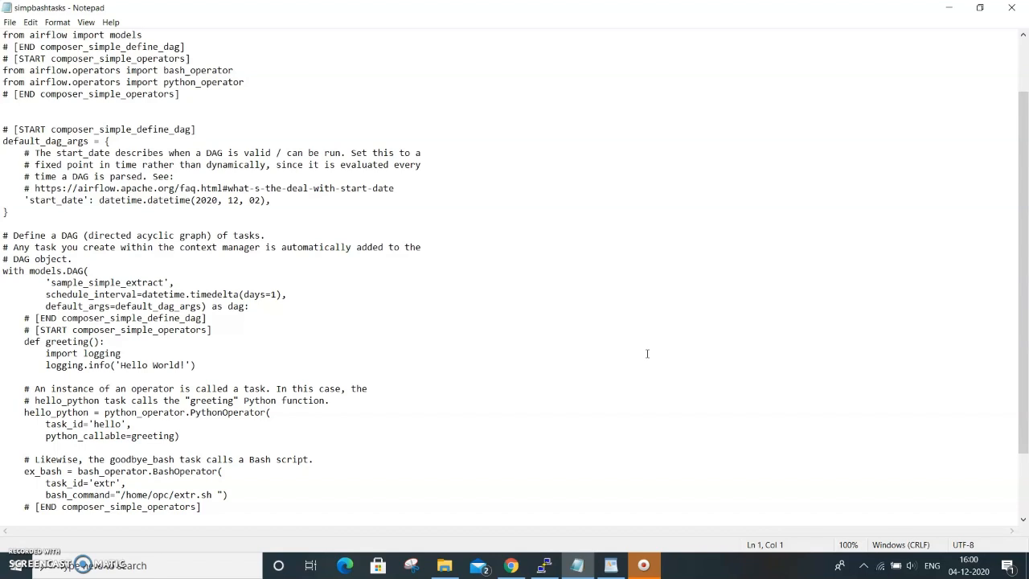
pyautogui.click(148, 460)
pyautogui.press('BackSpace')
pyautogui.press('BackSpace')
pyautogui.press('BackSpace')
pyautogui.press('BackSpace')
pyautogui.press('BackSpace')
pyautogui.press('BackSpace')
pyautogui.press('BackSpace')
pyautogui.write('extract')
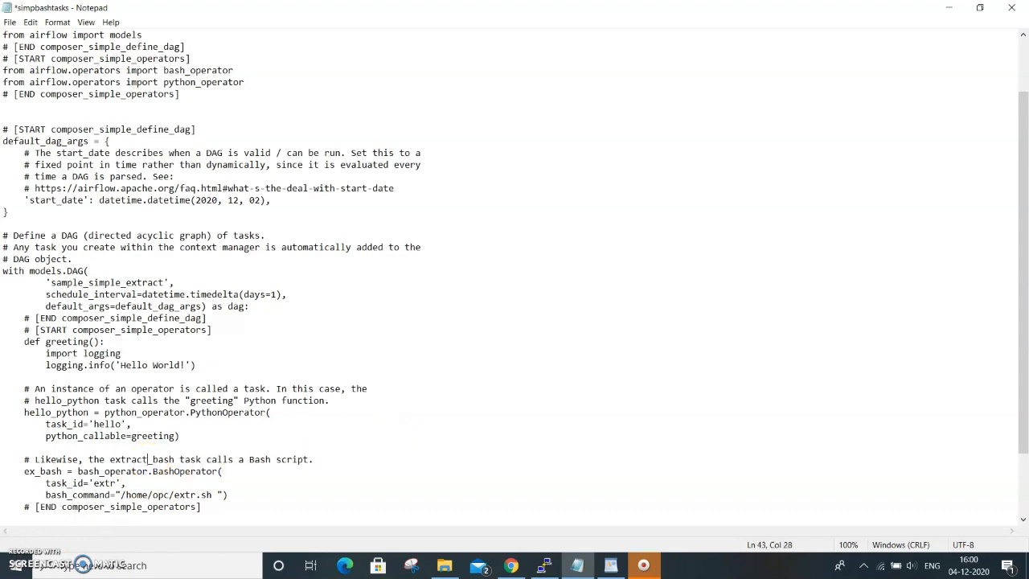
# Review the ex_bash operator's bash command and the task relationships in simpbashtasks, and the query commands in the extr script.
pyautogui.scroll(-1, 566, 425)
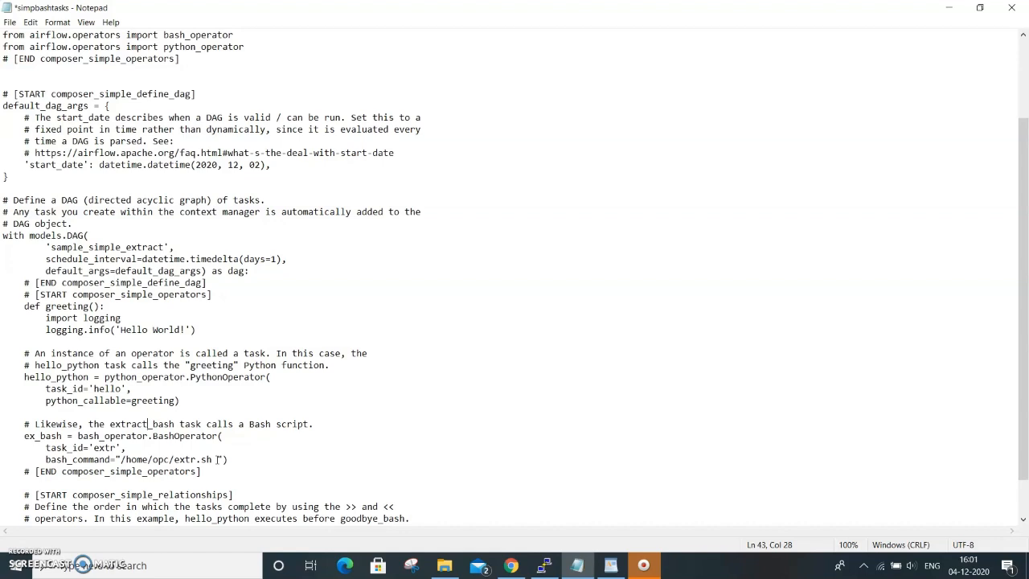
pyautogui.click(217, 459)
pyautogui.scroll(-2, 328, 359)
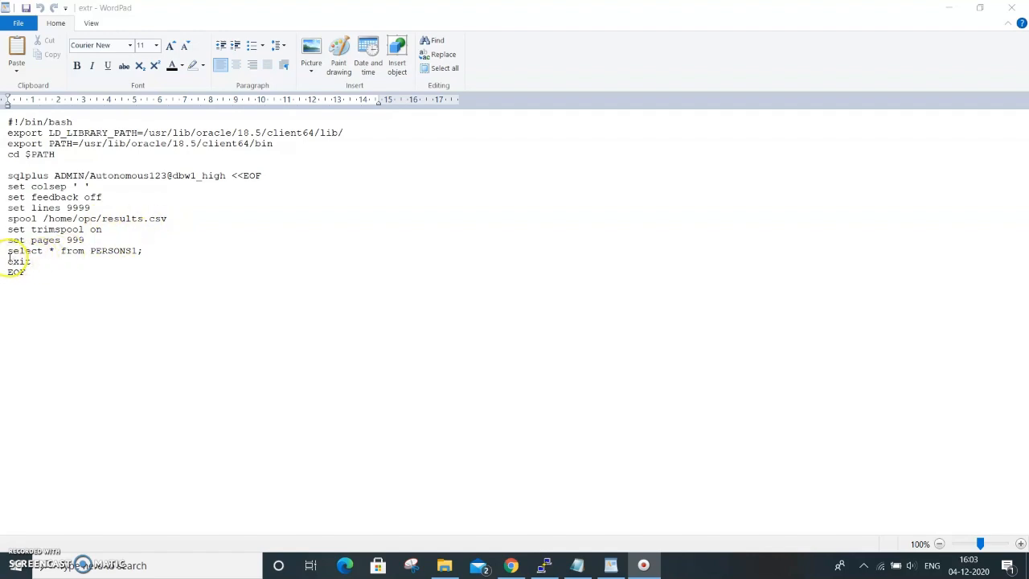
pyautogui.click(168, 228)
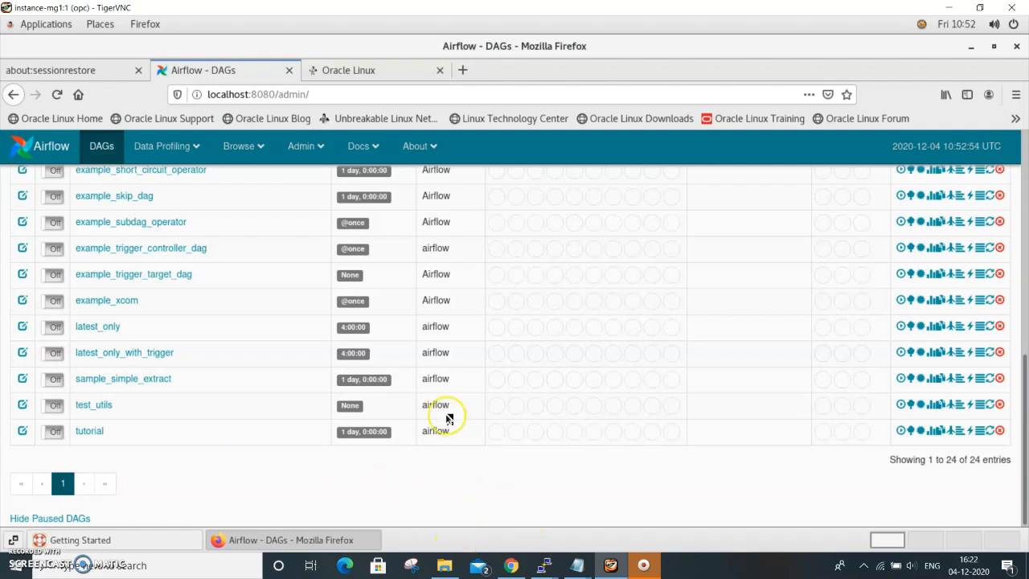
# Check the two terminals running the Airflow services and minimise both to uncover the DAG list.
pyautogui.click(12, 539)
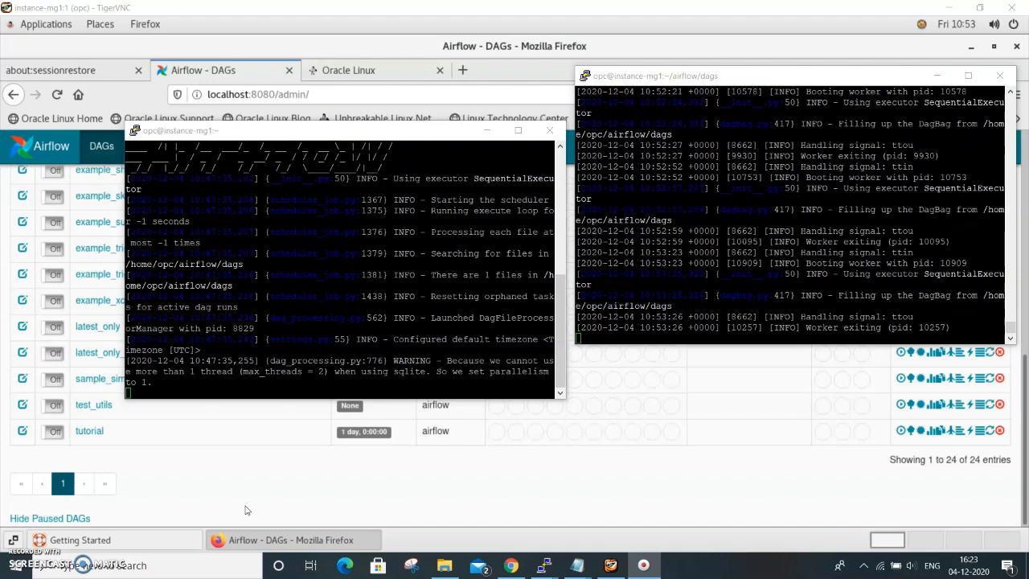
pyautogui.moveTo(610, 567)
pyautogui.click(487, 131)
pyautogui.click(937, 76)
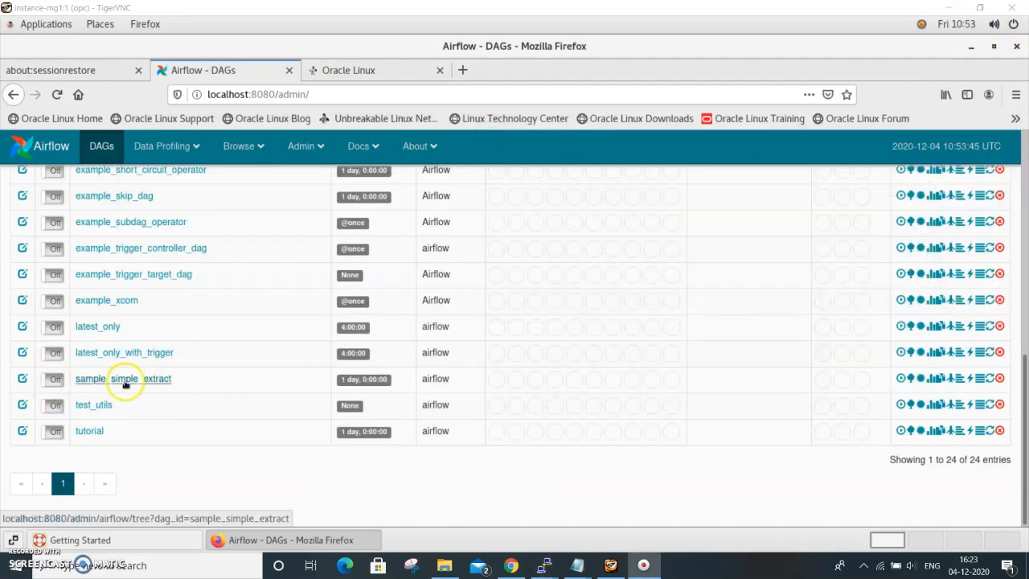
# Switch on the paused sample_simple_extract DAG in the DAG list.
pyautogui.click(55, 382)
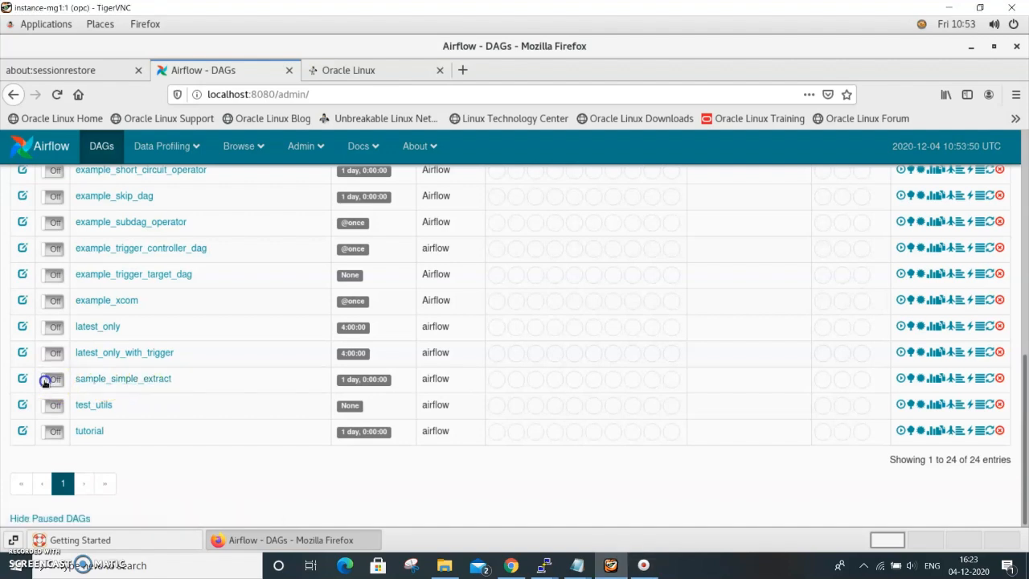
pyautogui.click(49, 384)
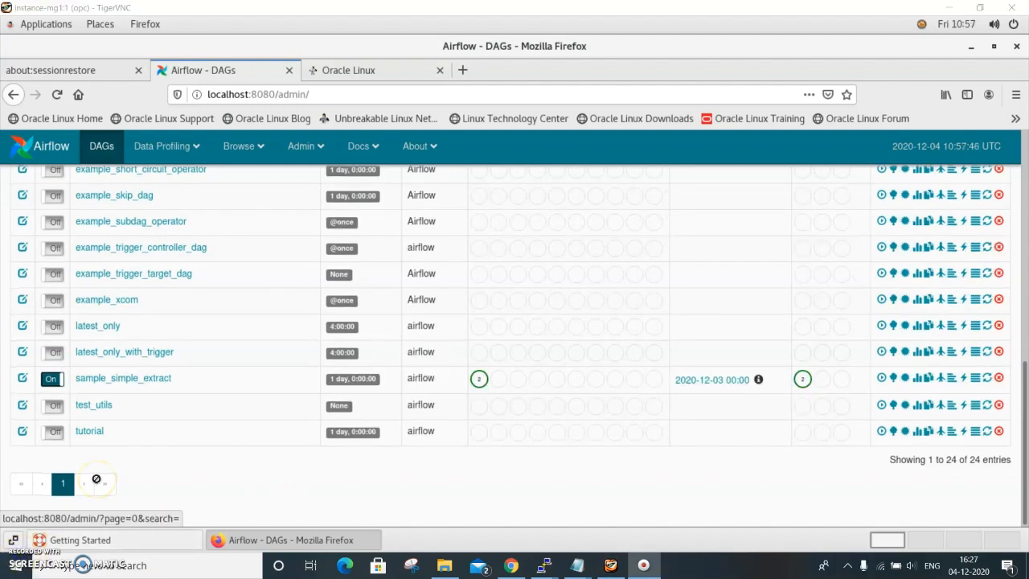
# Check the sample_simple_extract DAG's recent task status and examine its runs in the tree view.
pyautogui.click(480, 382)
pyautogui.click(129, 379)
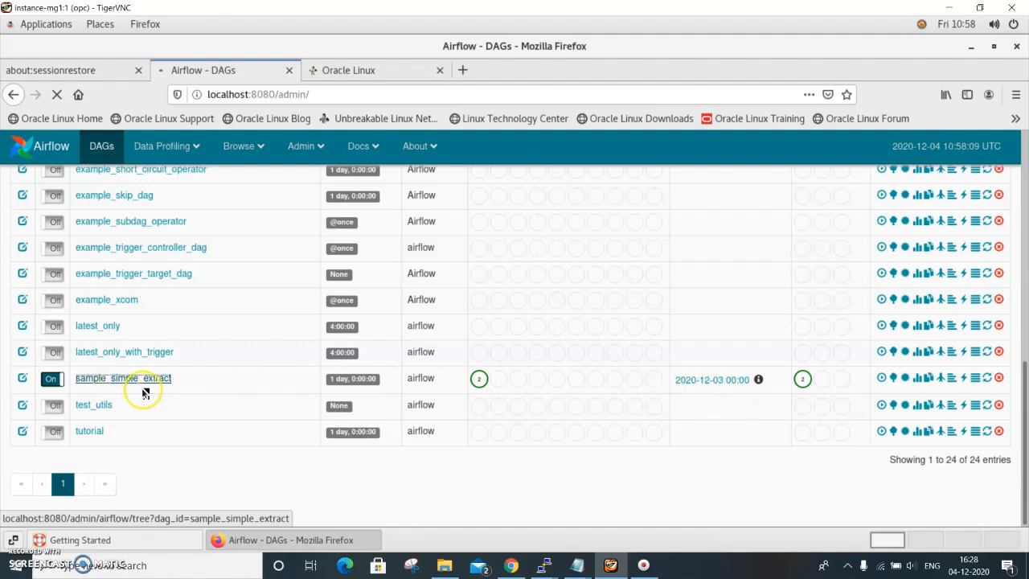
pyautogui.click(136, 384)
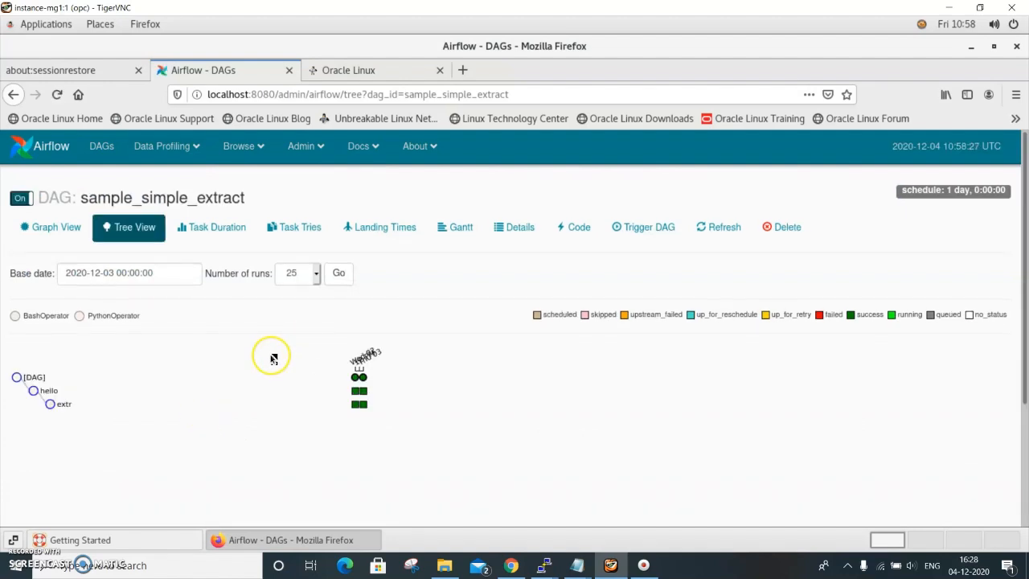
# Open the extr task's log from the DAG's graph view and examine the executed command and its output through to the end.
pyautogui.moveTo(361, 410)
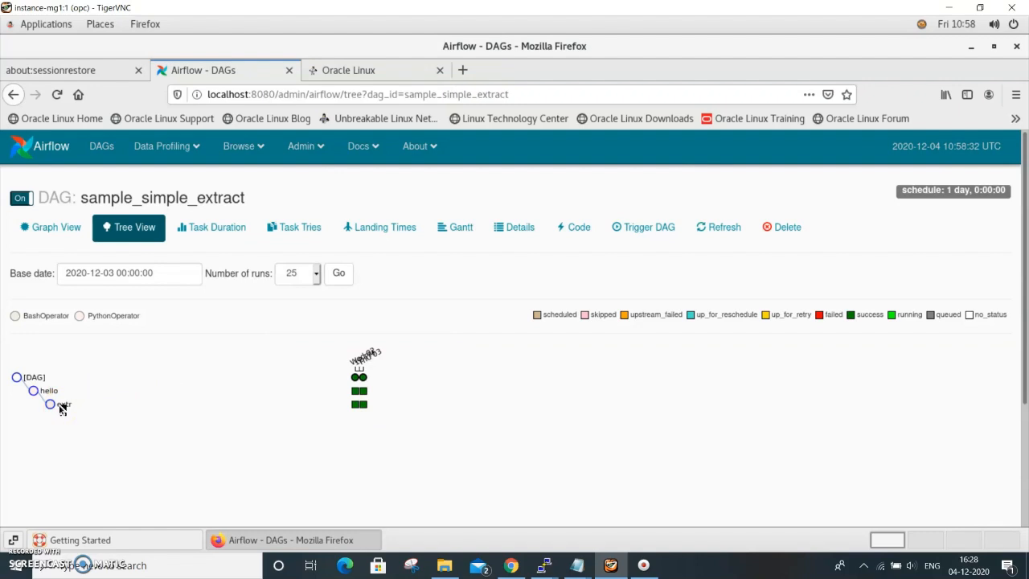
pyautogui.click(56, 228)
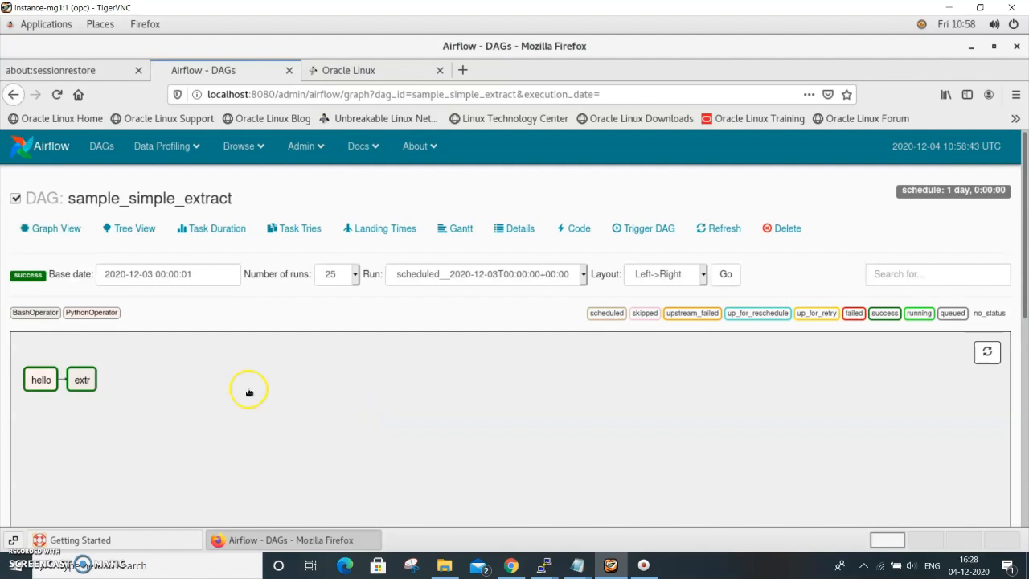
pyautogui.moveTo(84, 384)
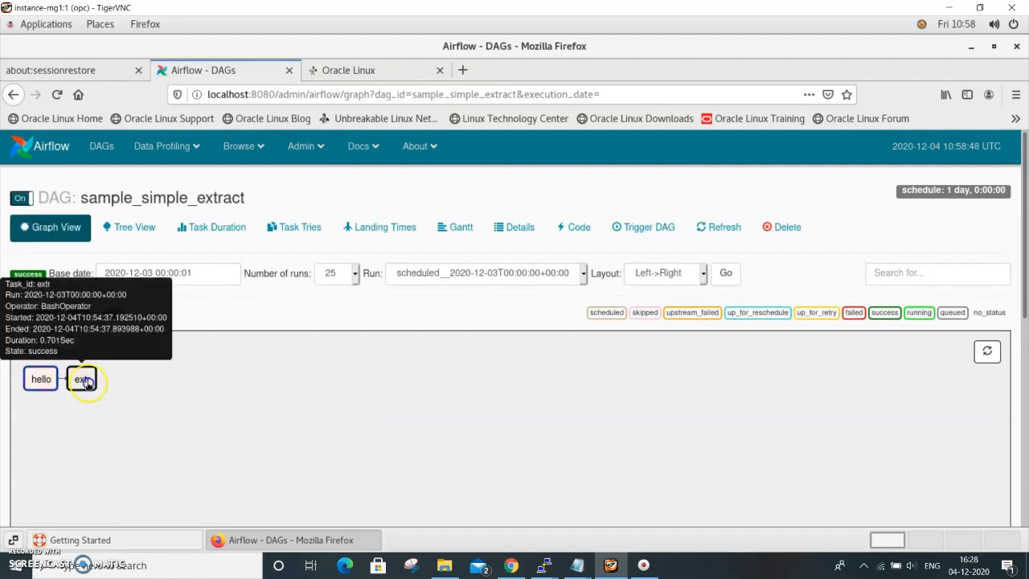
pyautogui.click(87, 384)
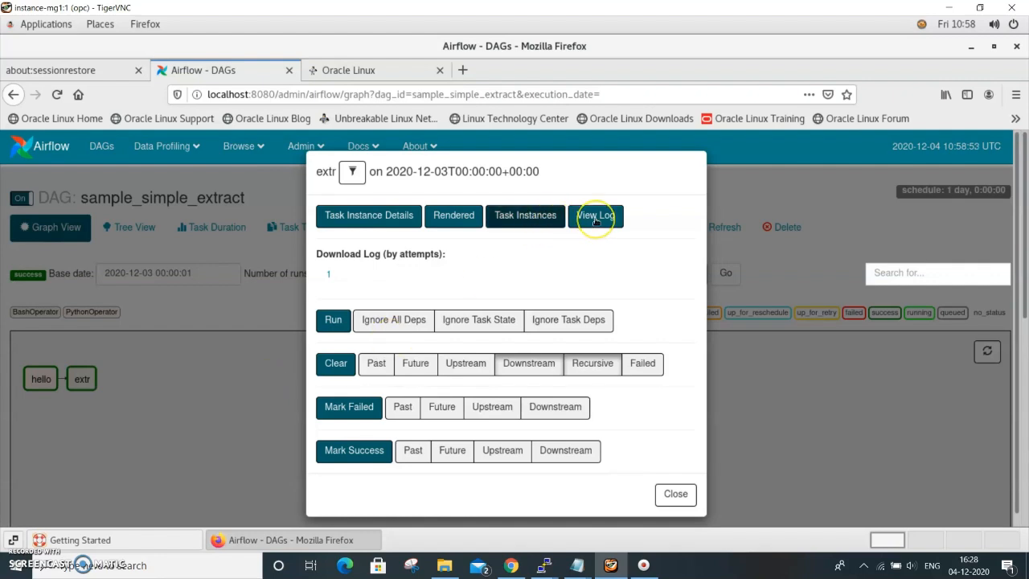
pyautogui.click(595, 219)
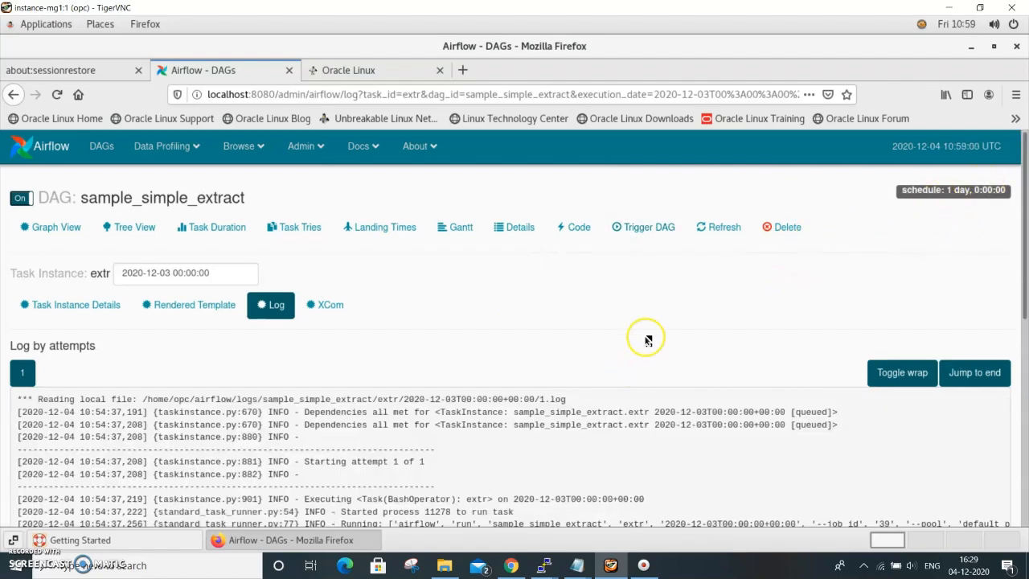
pyautogui.scroll(-2, 1022, 265)
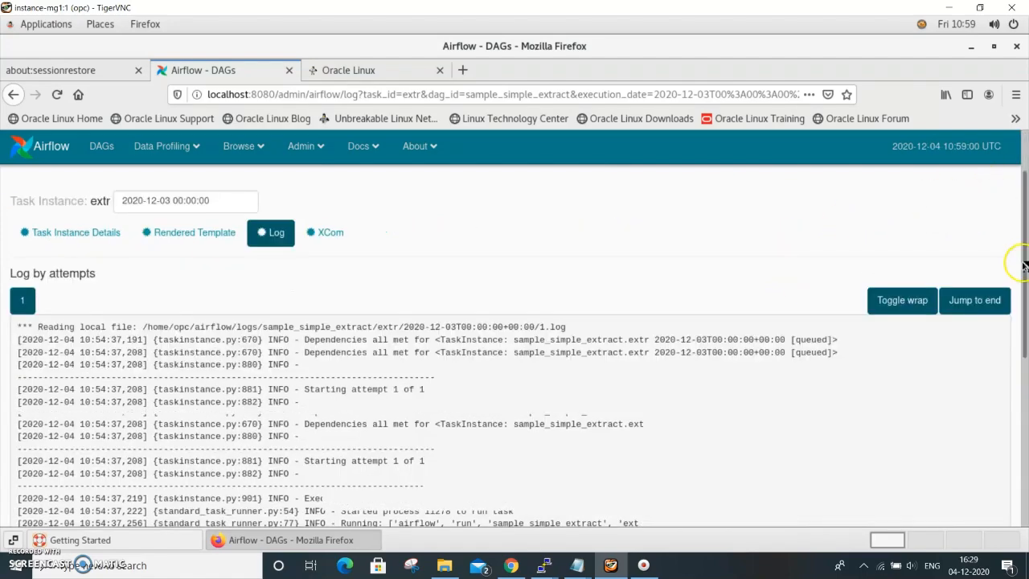
pyautogui.scroll(-2, 1022, 265)
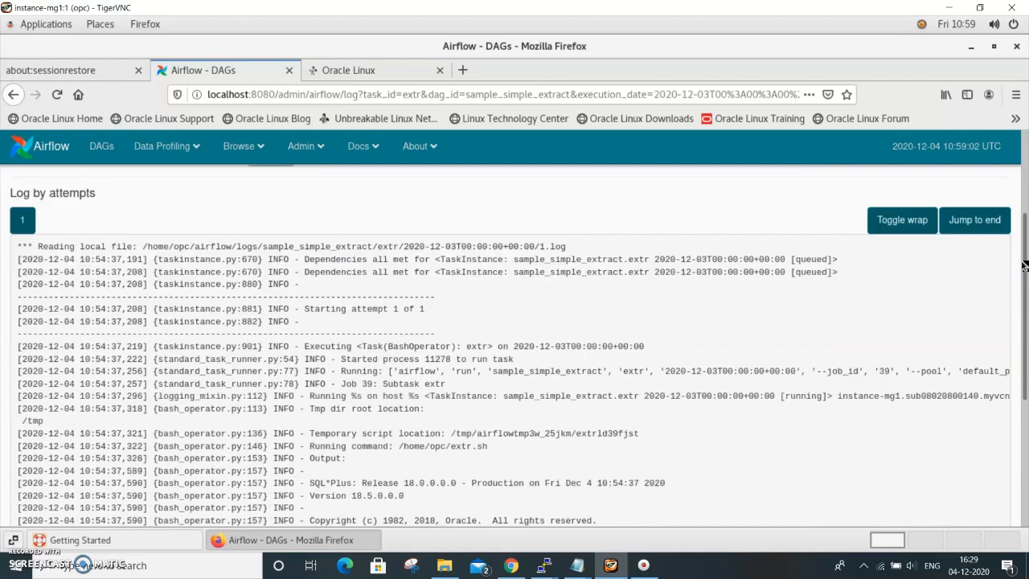
pyautogui.scroll(-5, 1024, 265)
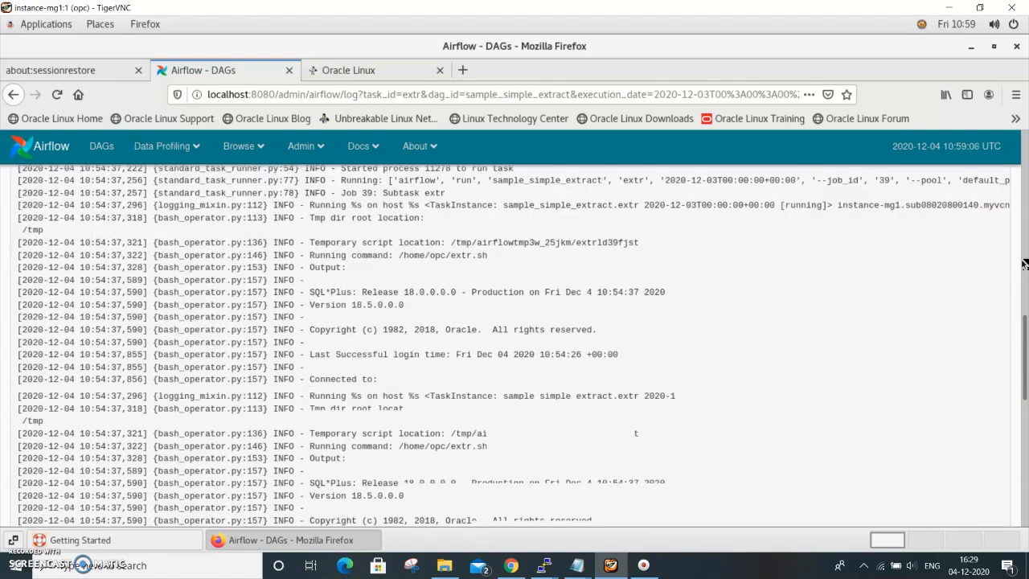
pyautogui.scroll(-1, 486, 418)
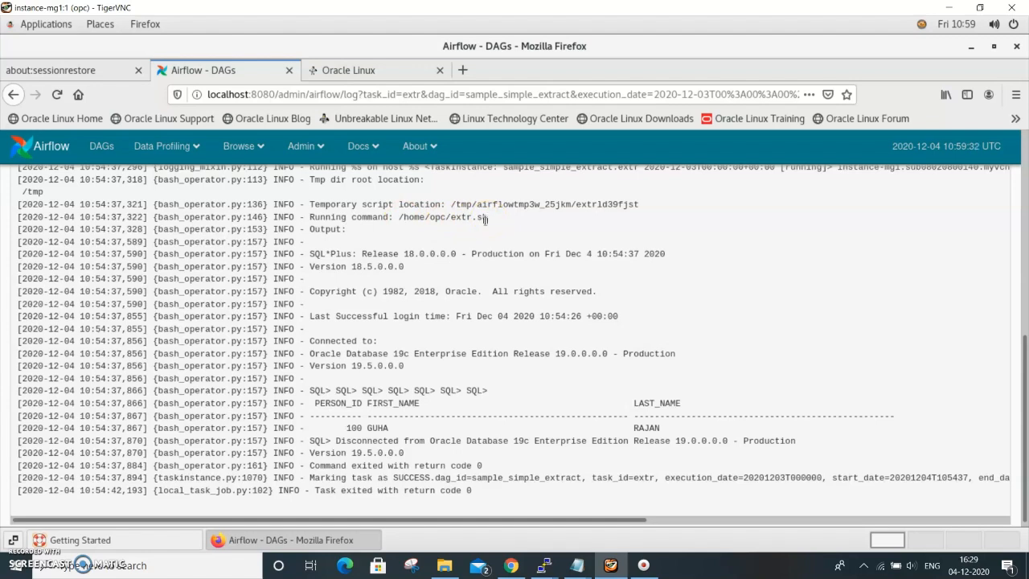
pyautogui.click(458, 220)
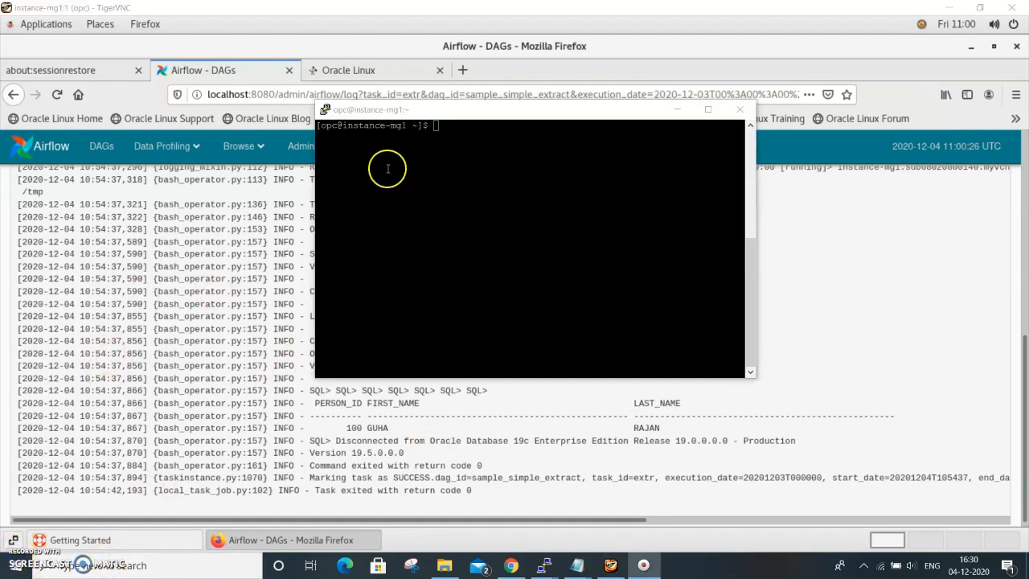
# In the instance's terminal, print the working directory with pwd and list its files in long format with ls -l.
pyautogui.click(440, 127)
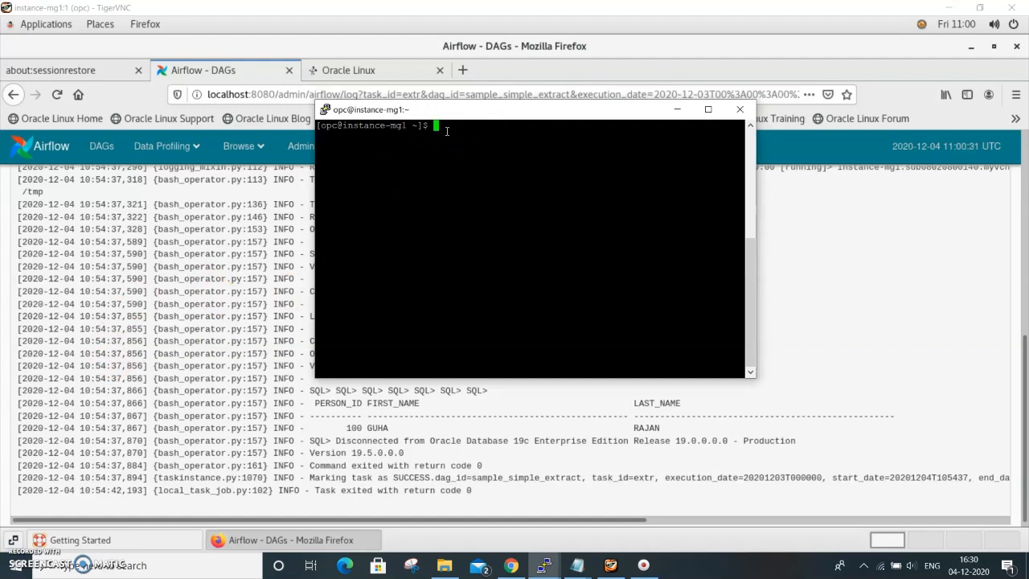
pyautogui.write('pwd')
pyautogui.press('Return')
pyautogui.write('ls -l')
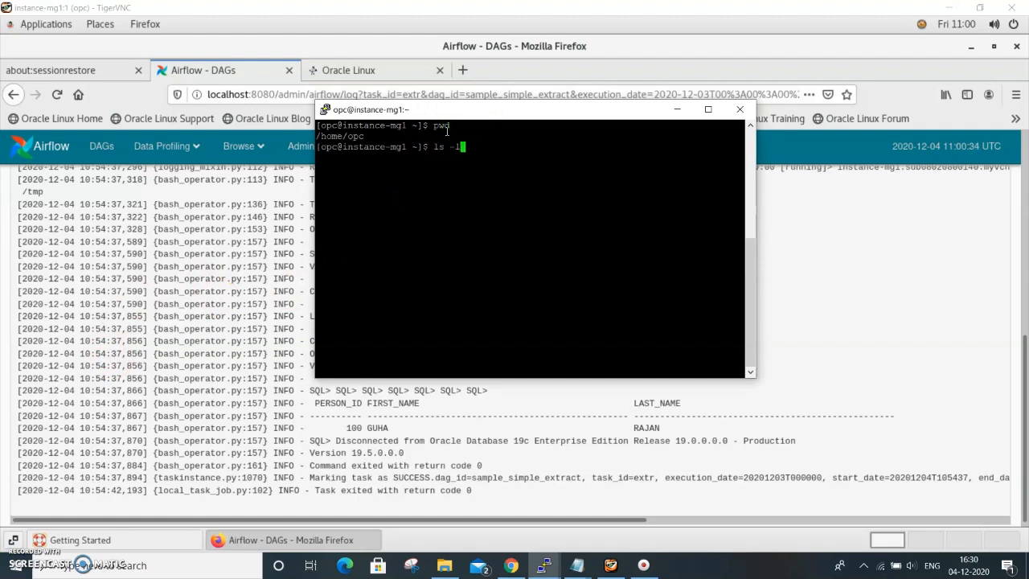
pyautogui.press('Return')
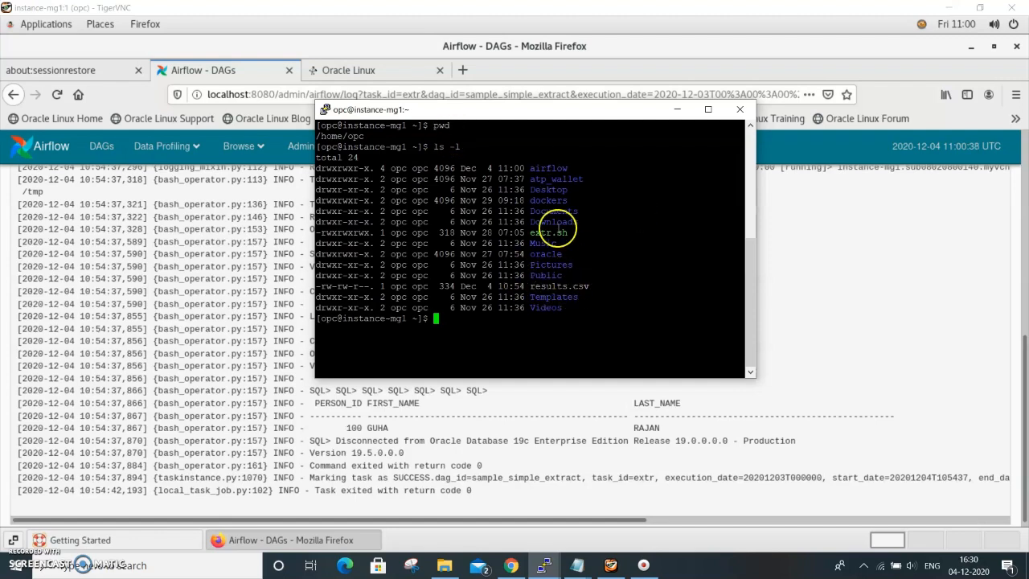
# Display the contents of results.csv with cat to check the extract script's query output.
pyautogui.write('cat')
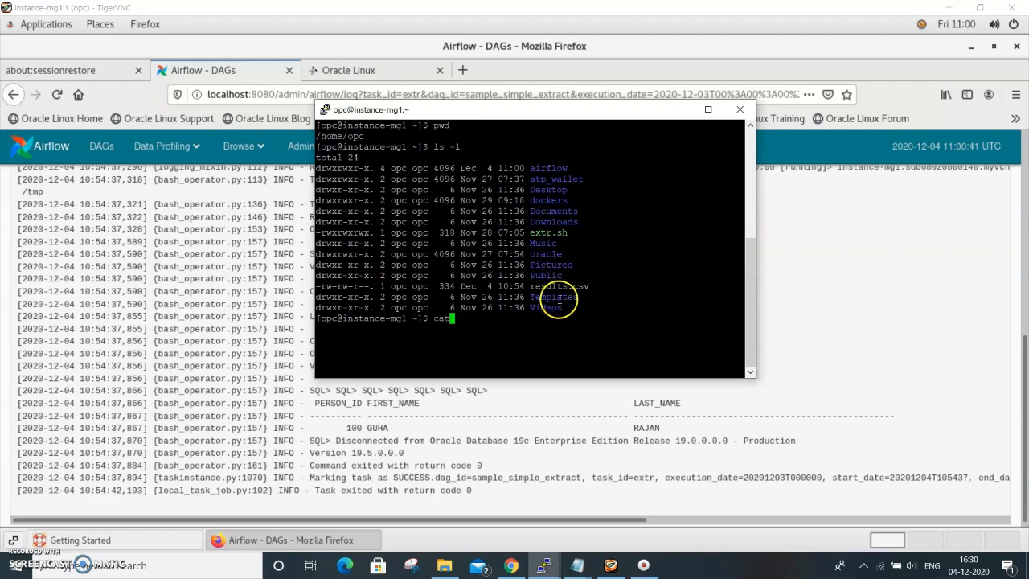
pyautogui.doubleClick(559, 287)
pyautogui.middleClick(476, 324)
pyautogui.press('Return')
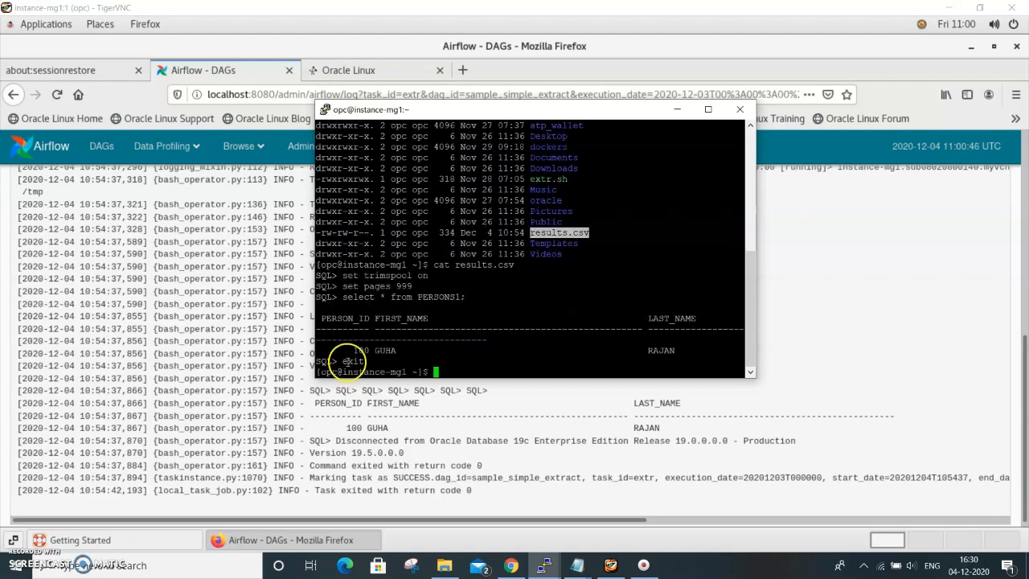